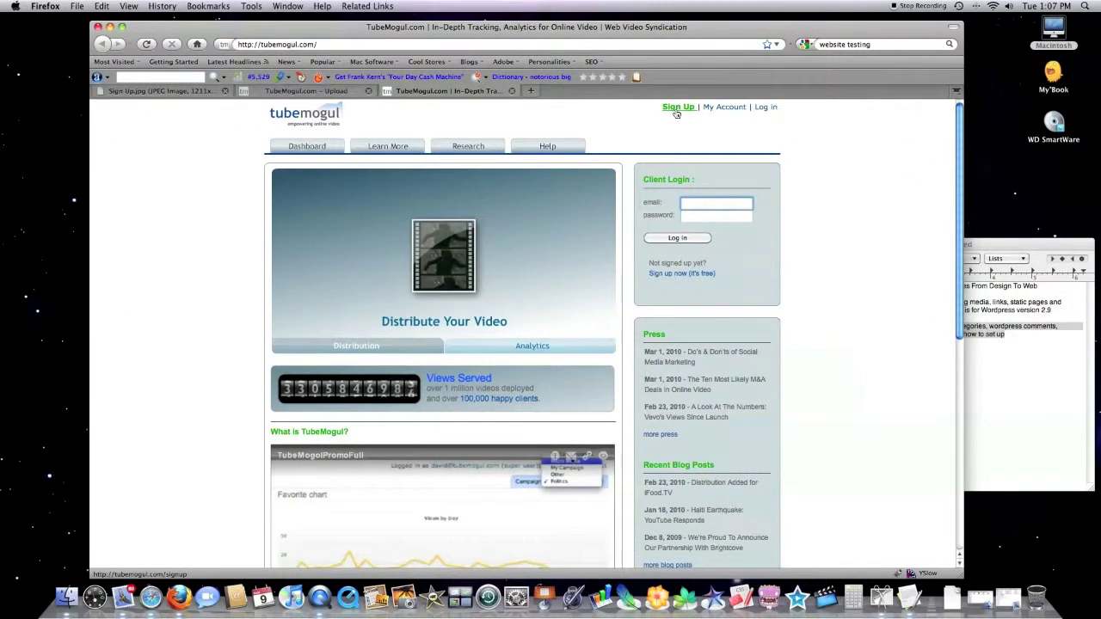
# Step: Look through the saved images of TubeMogul's sign-up form, account activation, login and welcome pages
pyautogui.click(191, 92)
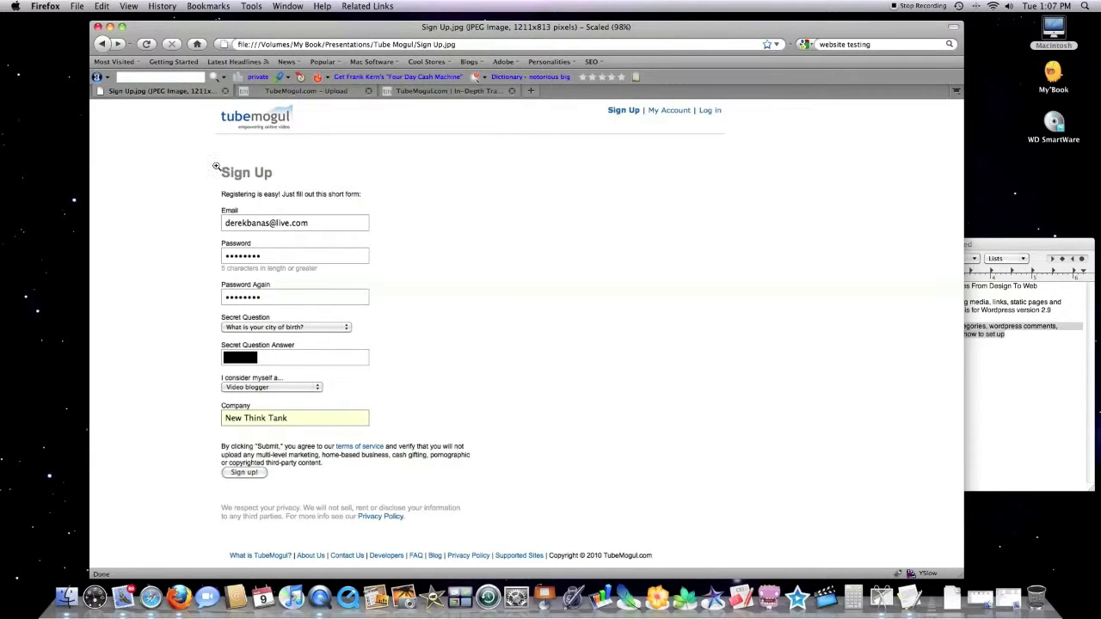
pyautogui.click(118, 44)
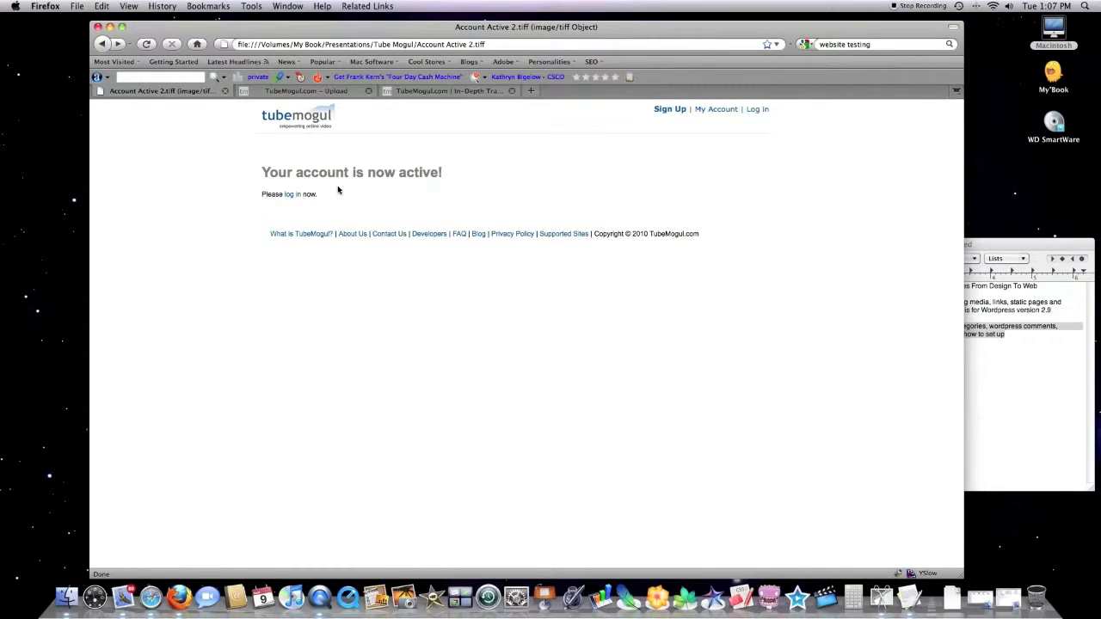
pyautogui.click(119, 44)
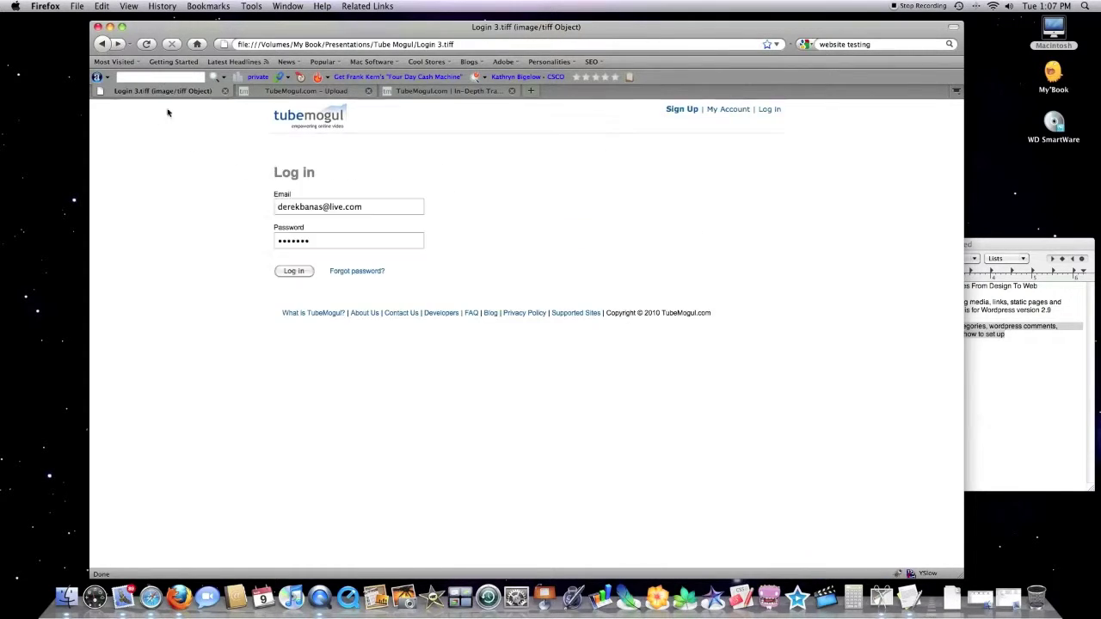
pyautogui.click(119, 44)
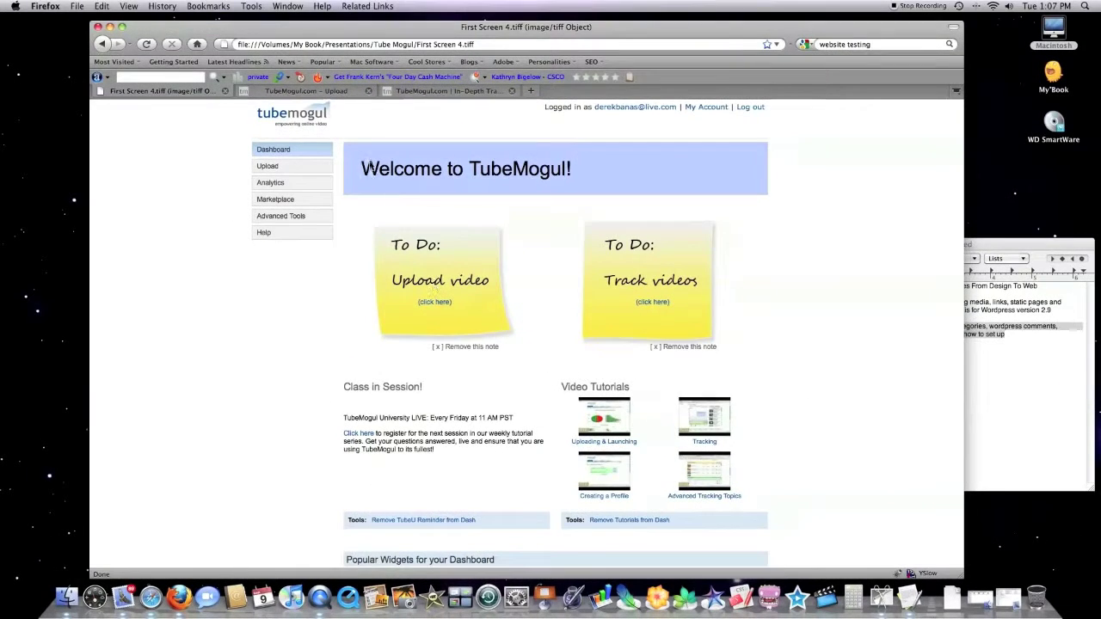
# Step: Upload the video file "Wordpress Media Links Comments and Pages From Design To Web.mp4" from the You Tube Movies folder to TubeMogul
pyautogui.click(332, 91)
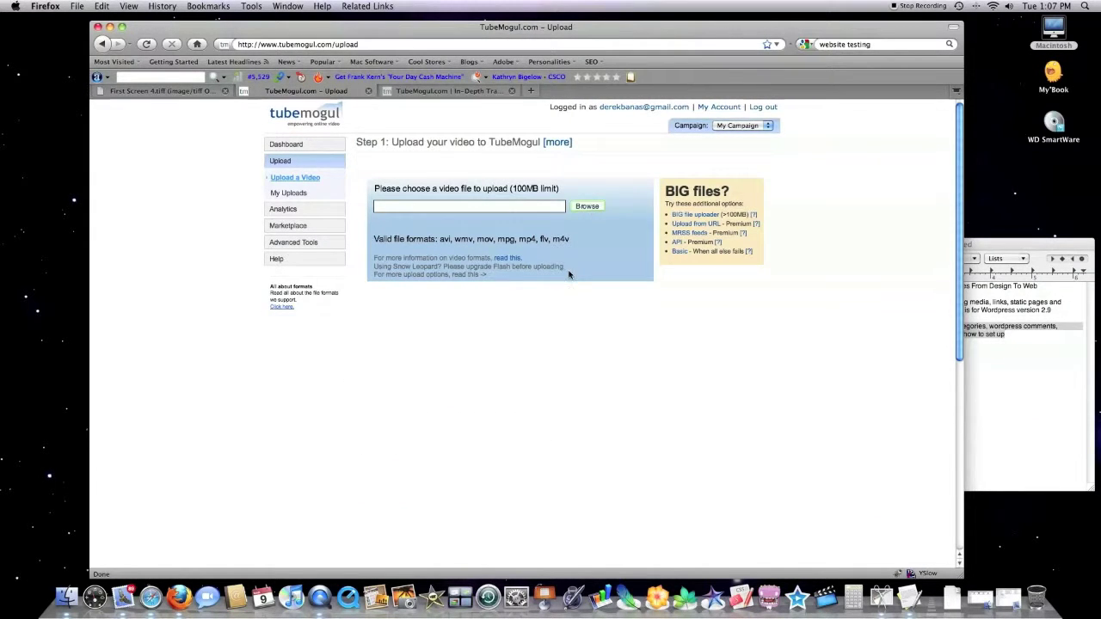
pyautogui.click(587, 207)
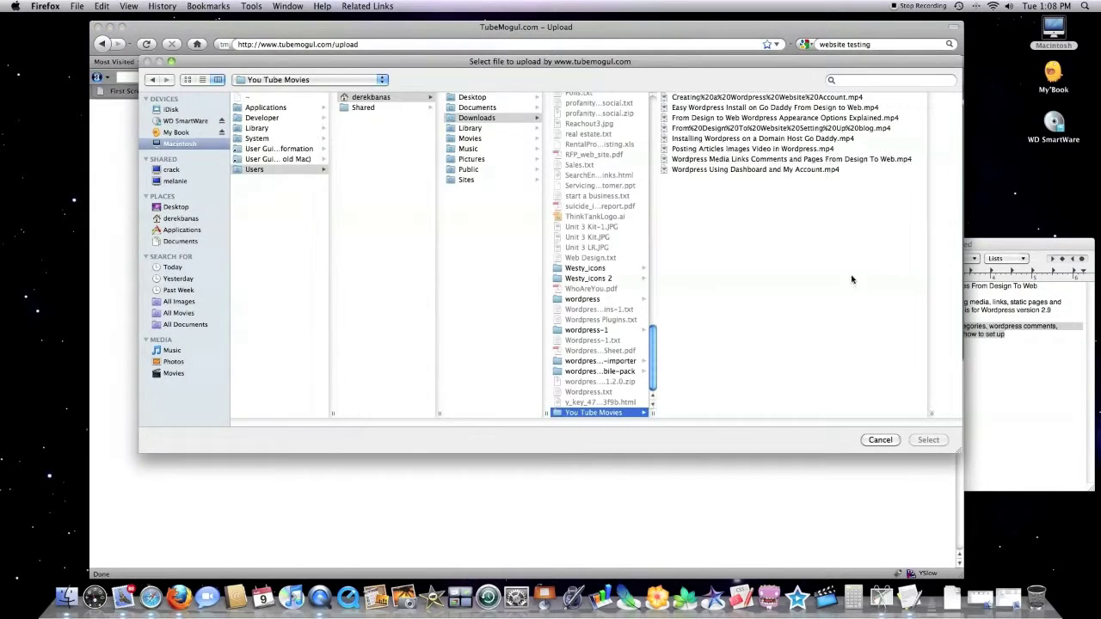
pyautogui.doubleClick(750, 159)
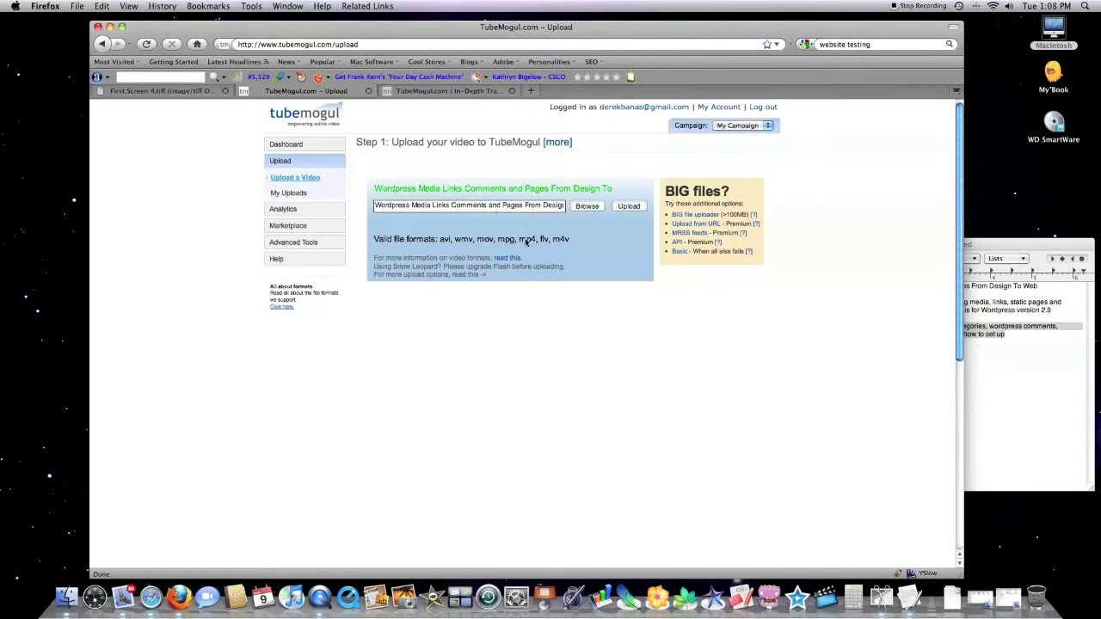
pyautogui.click(628, 206)
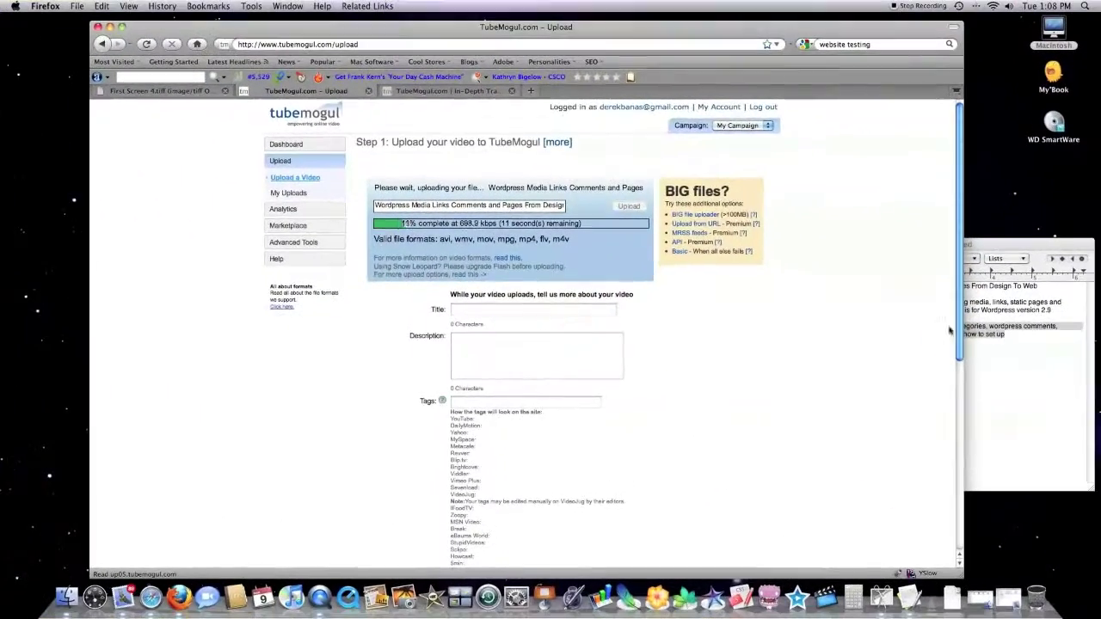
# Step: Copy "Wordpress Media Links Comments and Pages From Design To Web" from the TextEdit note into the video's Title field
pyautogui.click(1051, 350)
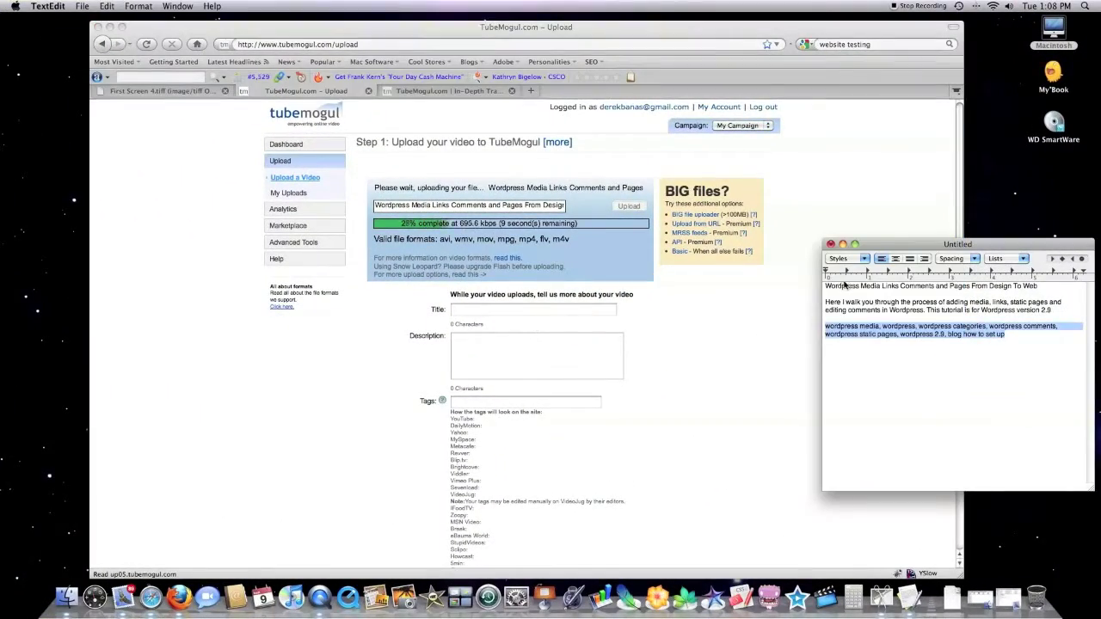
pyautogui.moveTo(825, 286); pyautogui.dragTo(1038, 288)
pyautogui.press('super+c')
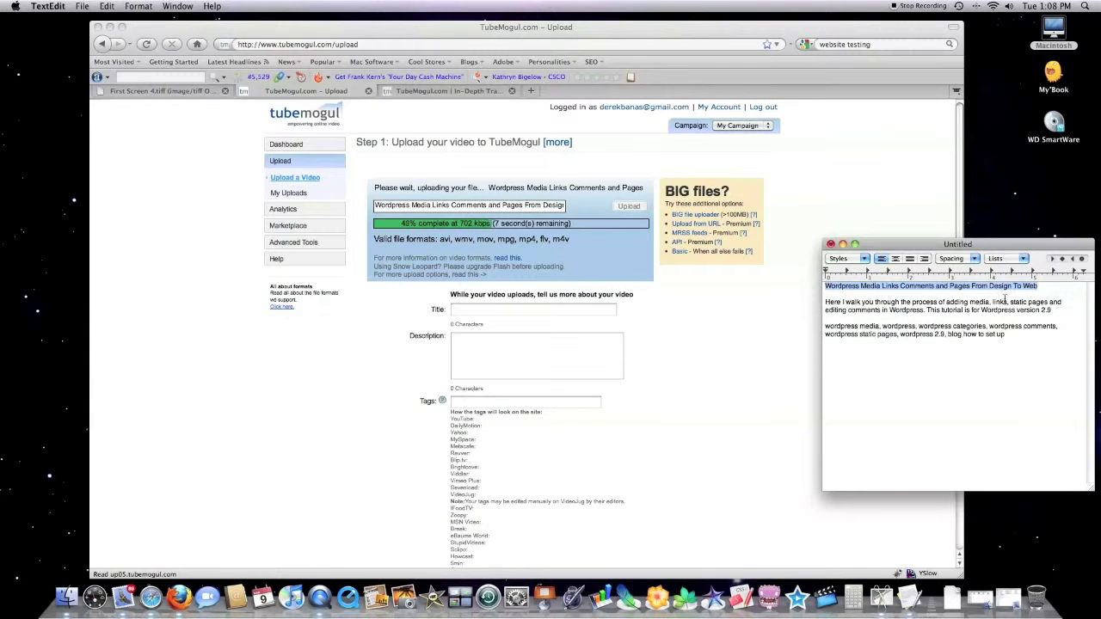
pyautogui.click(498, 309)
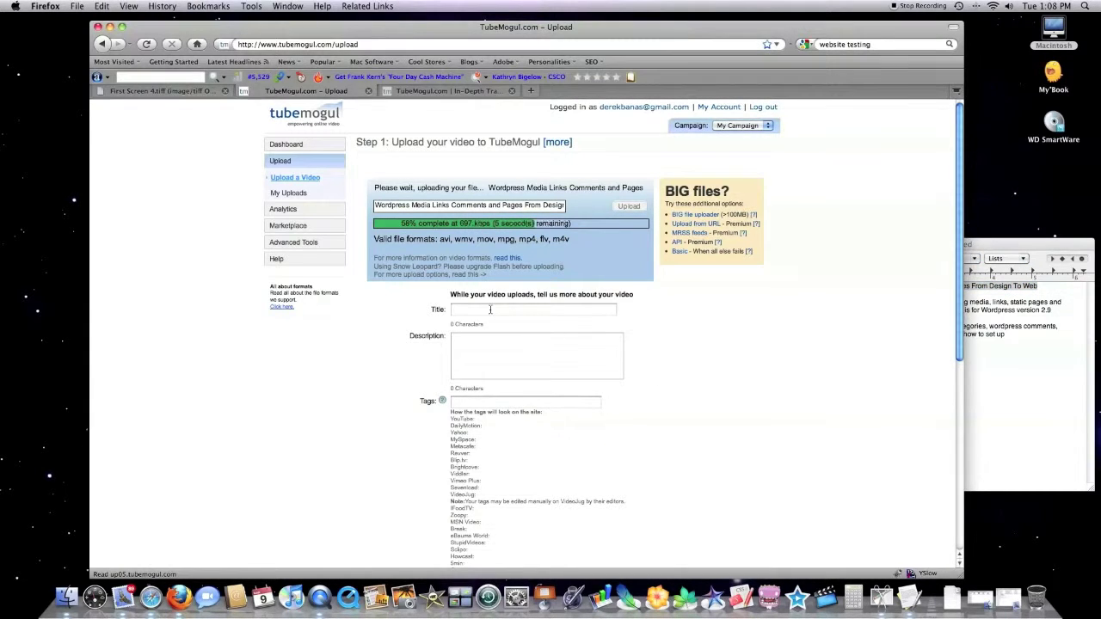
pyautogui.press('super+v')
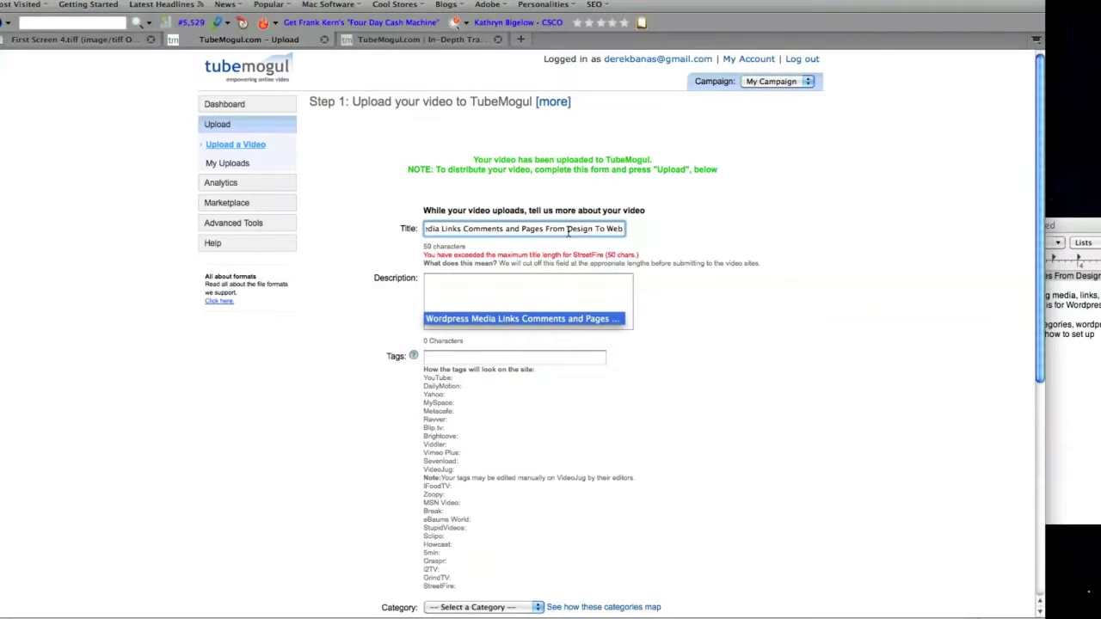
# Step: Shorten the video title to "Wordpress Media Links Comments and Pages" by removing the words "From Design To Web"
pyautogui.click(591, 231)
pyautogui.moveTo(547, 229); pyautogui.dragTo(649, 229)
pyautogui.press('BackSpace')
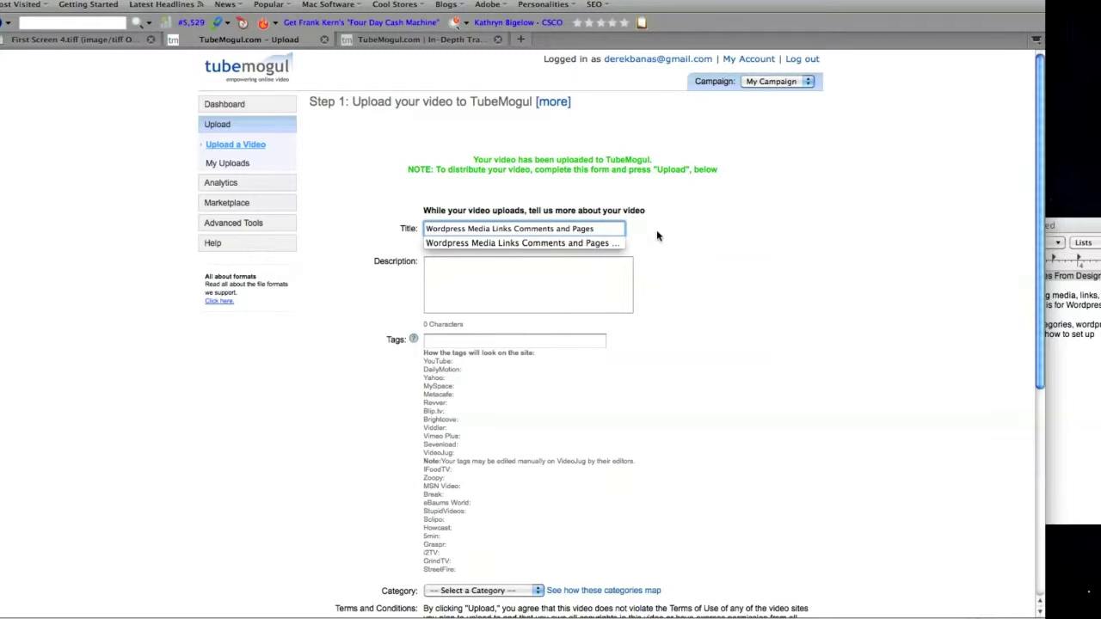
pyautogui.click(658, 230)
# Step: Copy the two-sentence paragraph starting "Here I walk you through the process" from the TextEdit note into the video's Description field
pyautogui.click(1056, 410)
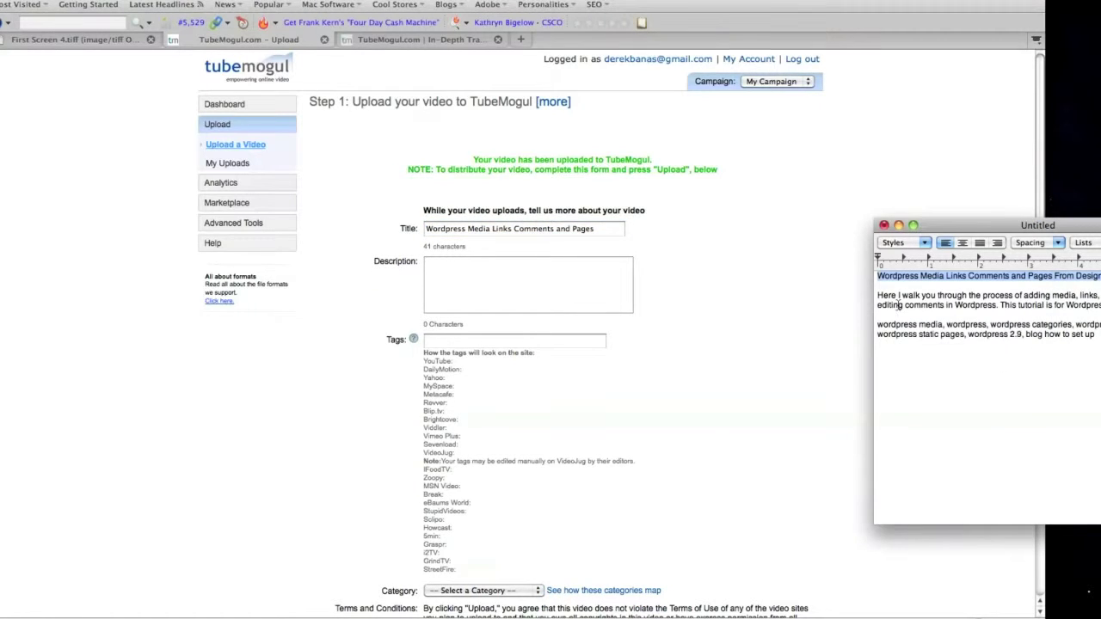
pyautogui.moveTo(878, 296); pyautogui.dragTo(1100, 305)
pyautogui.press('super+c')
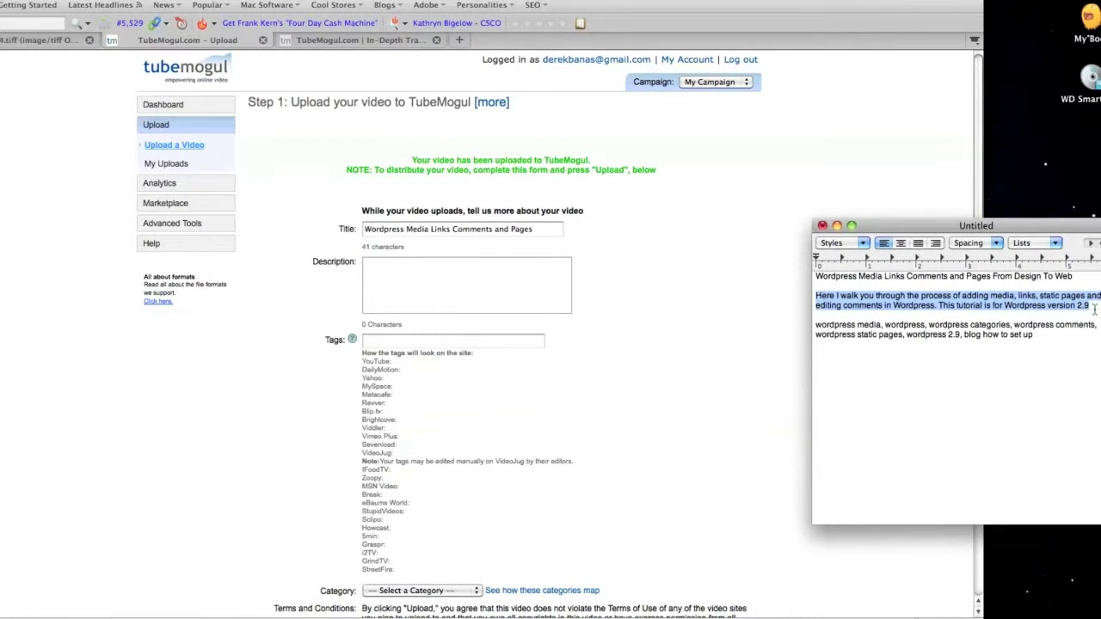
pyautogui.click(411, 272)
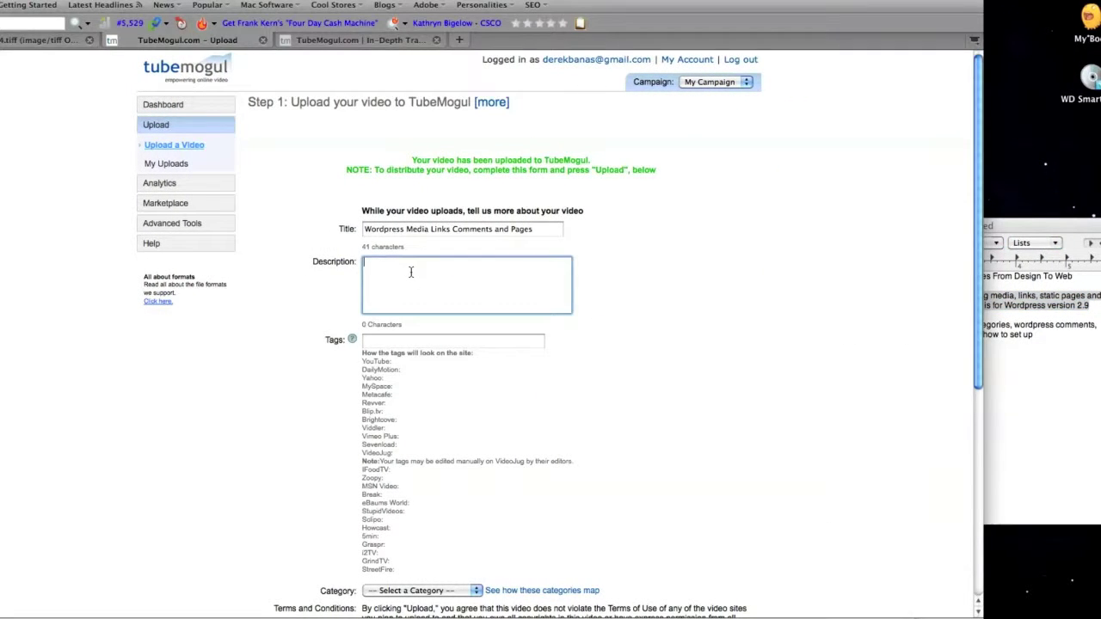
pyautogui.press('super+v')
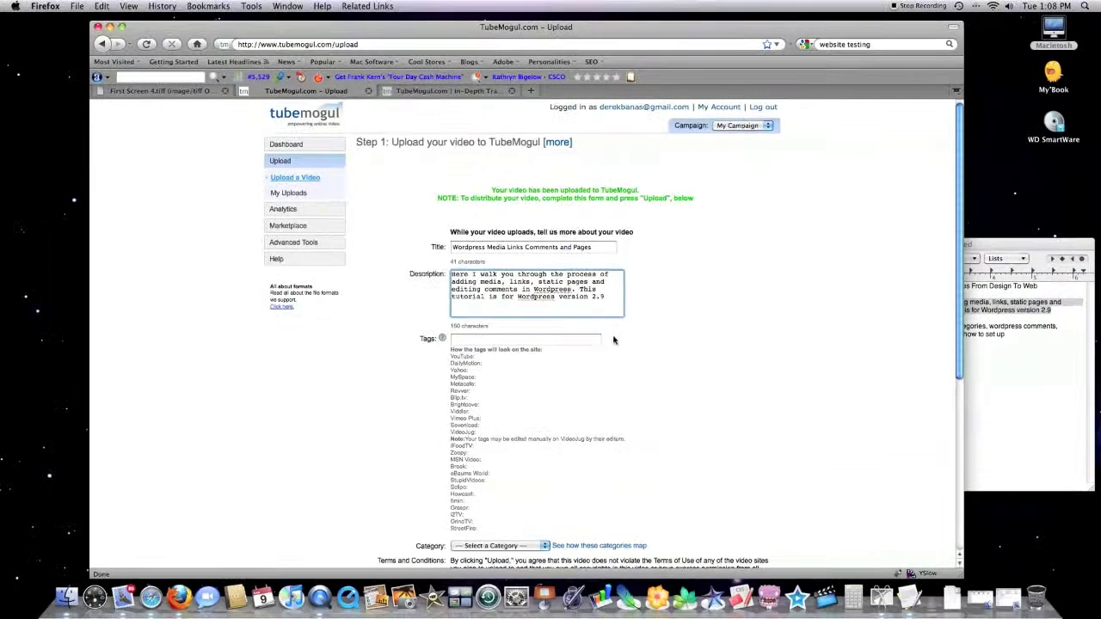
# Step: Copy the tag list running from "wordpress media" to "blog how to set up" from the TextEdit note into the video's Tags field
pyautogui.press('Tab')
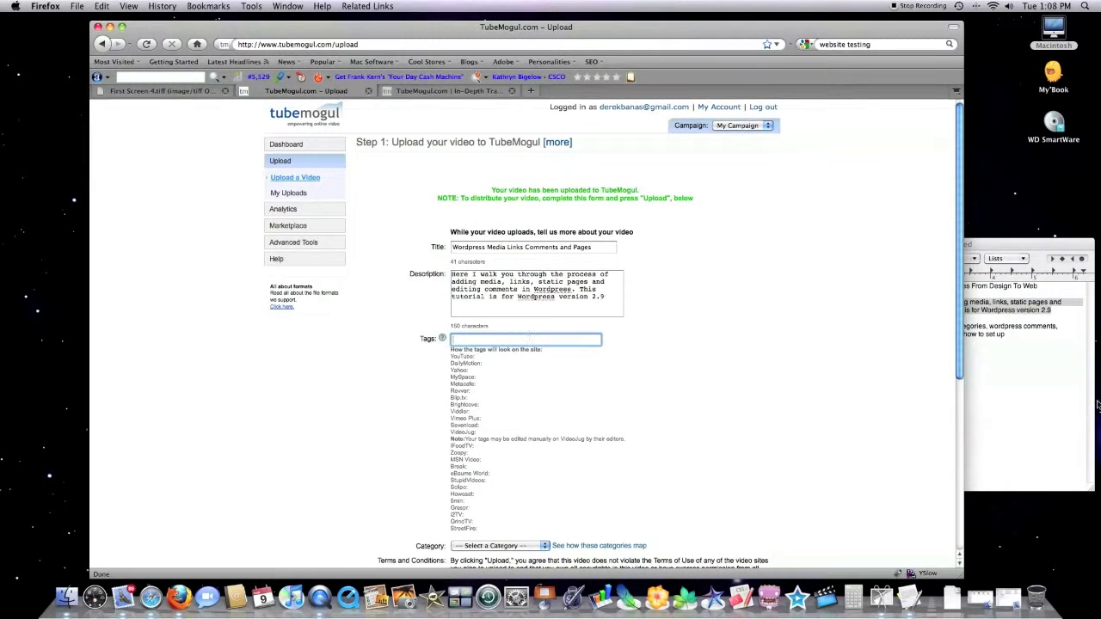
pyautogui.click(1044, 404)
pyautogui.moveTo(827, 328); pyautogui.dragTo(988, 338)
pyautogui.press('super+c')
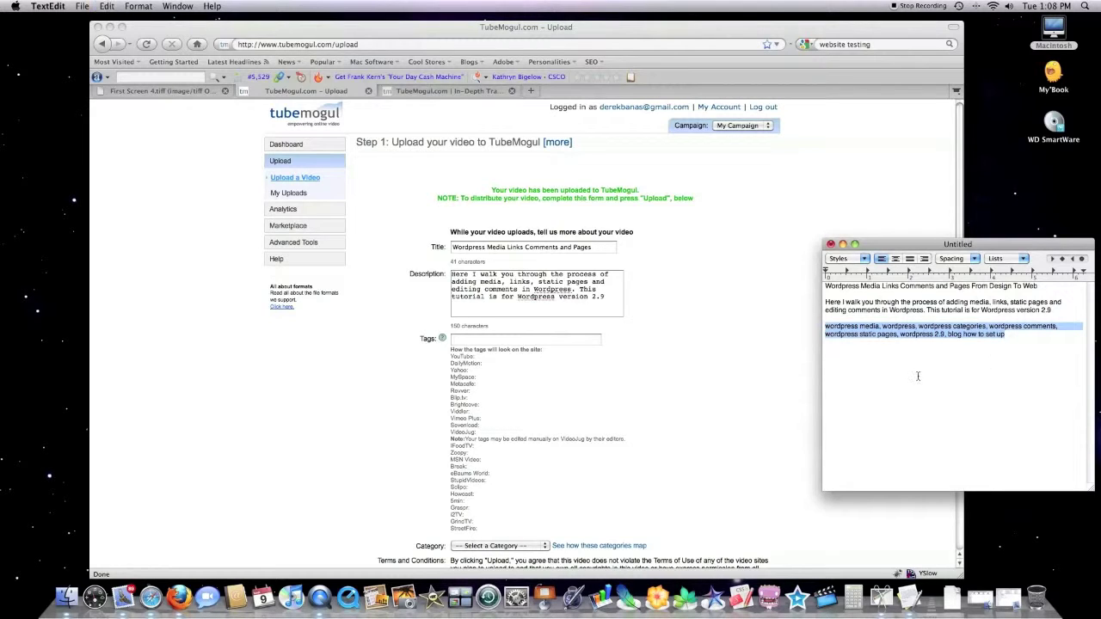
pyautogui.click(455, 341)
pyautogui.press('super+v')
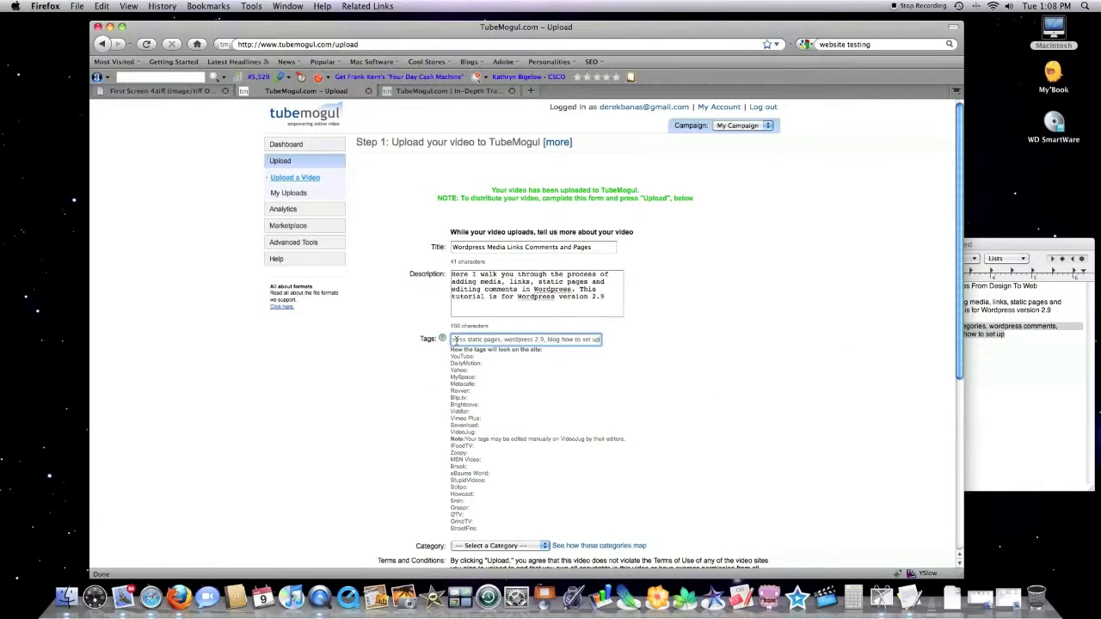
# Step: Set the video category to Instructional/How to/DIY and submit the upload form
pyautogui.scroll(-10, 388, 358)
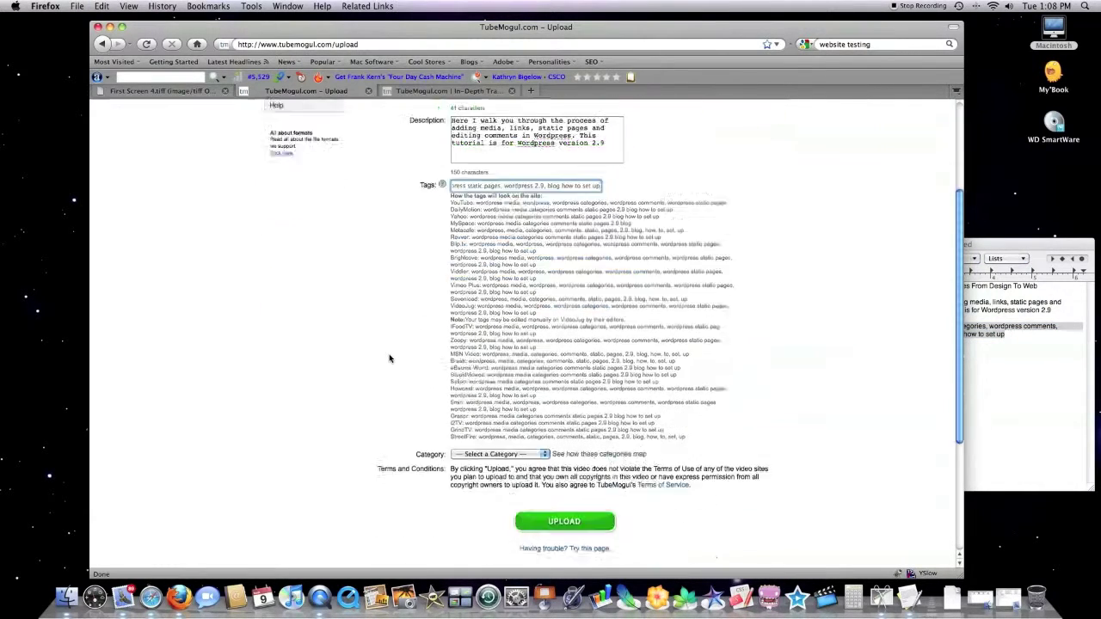
pyautogui.click(505, 267)
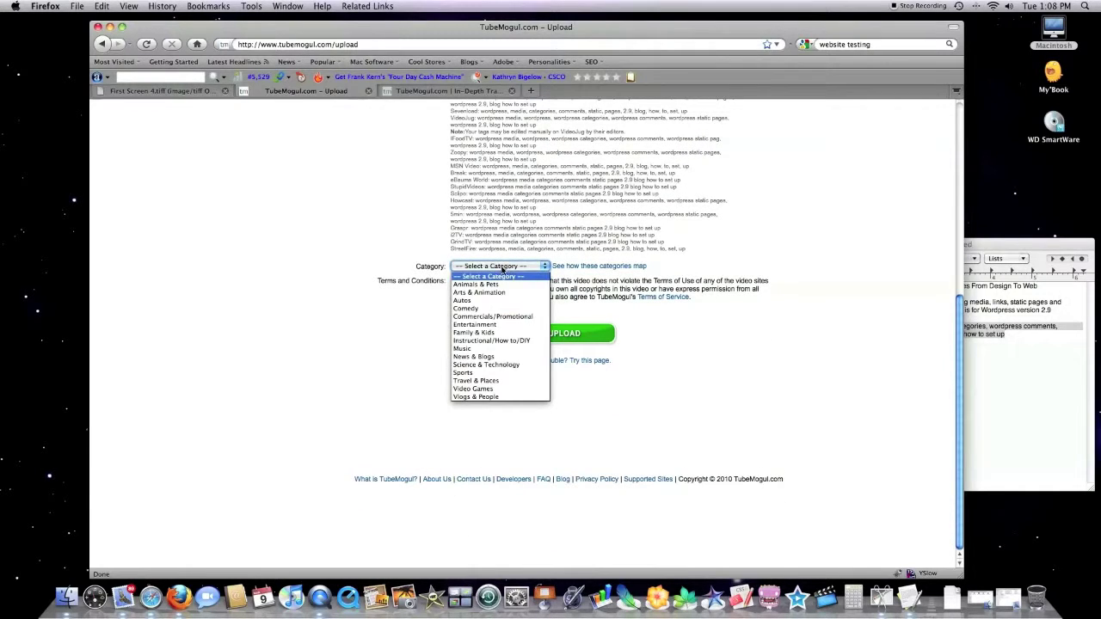
pyautogui.click(486, 342)
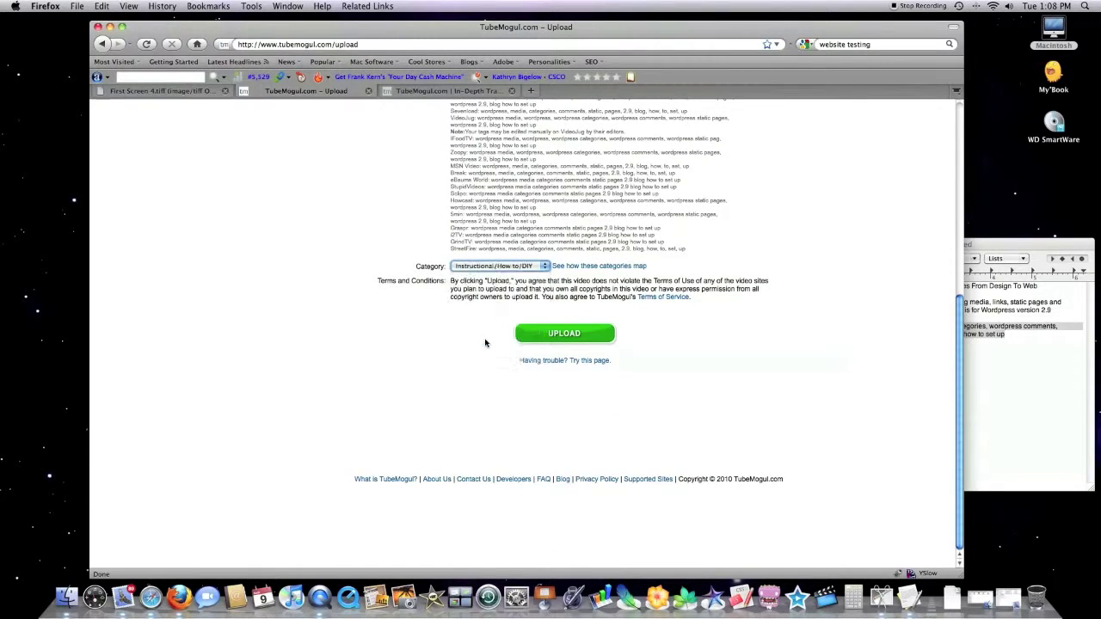
pyautogui.click(565, 335)
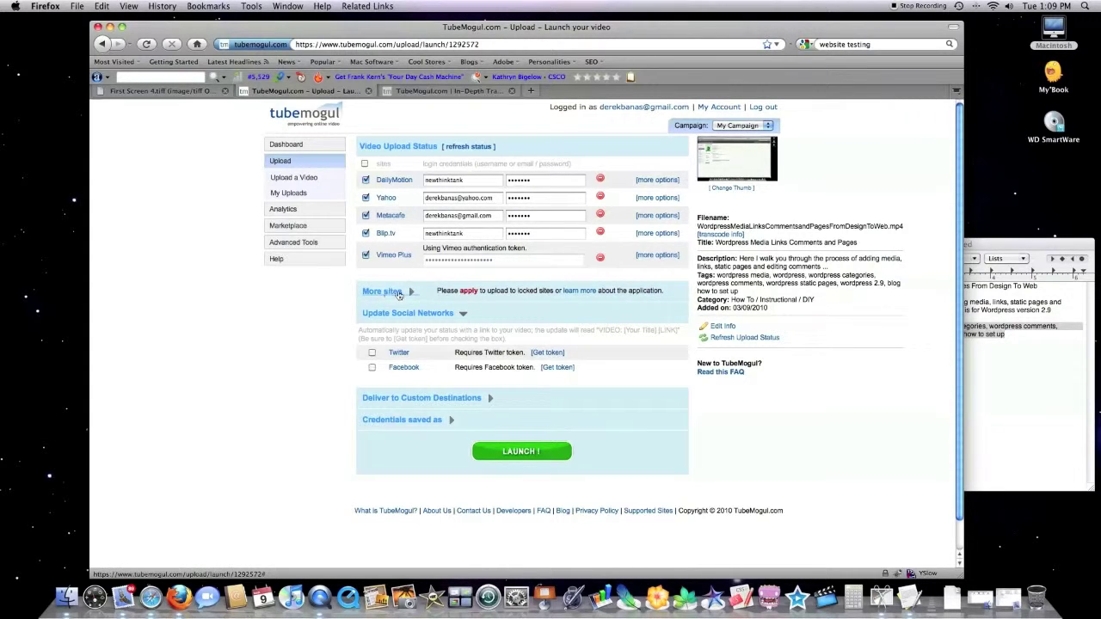
# Step: Expand the additional distribution sites, look through the list of available sites and collapse it again
pyautogui.click(407, 293)
pyautogui.scroll(-3, 329, 311)
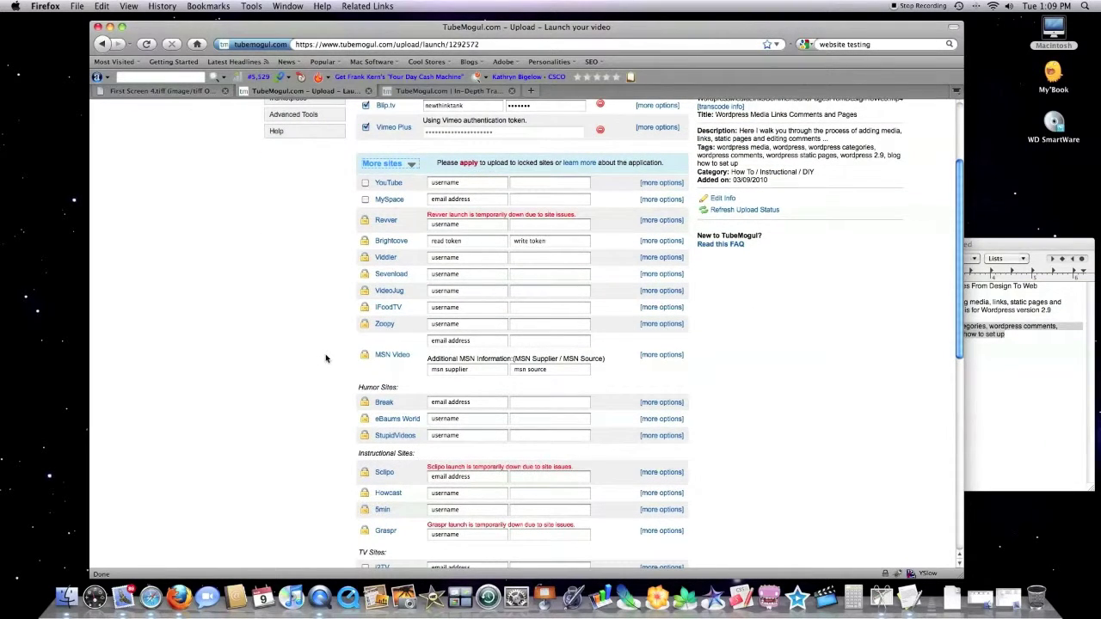
pyautogui.scroll(-3, 326, 359)
pyautogui.scroll(5, 325, 357)
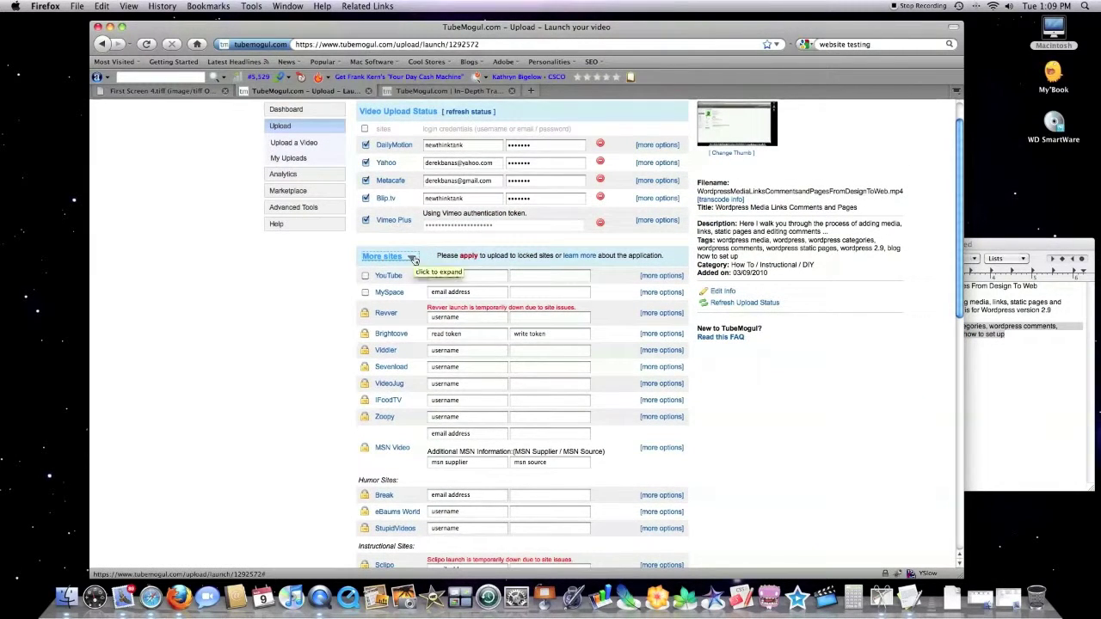
pyautogui.click(412, 256)
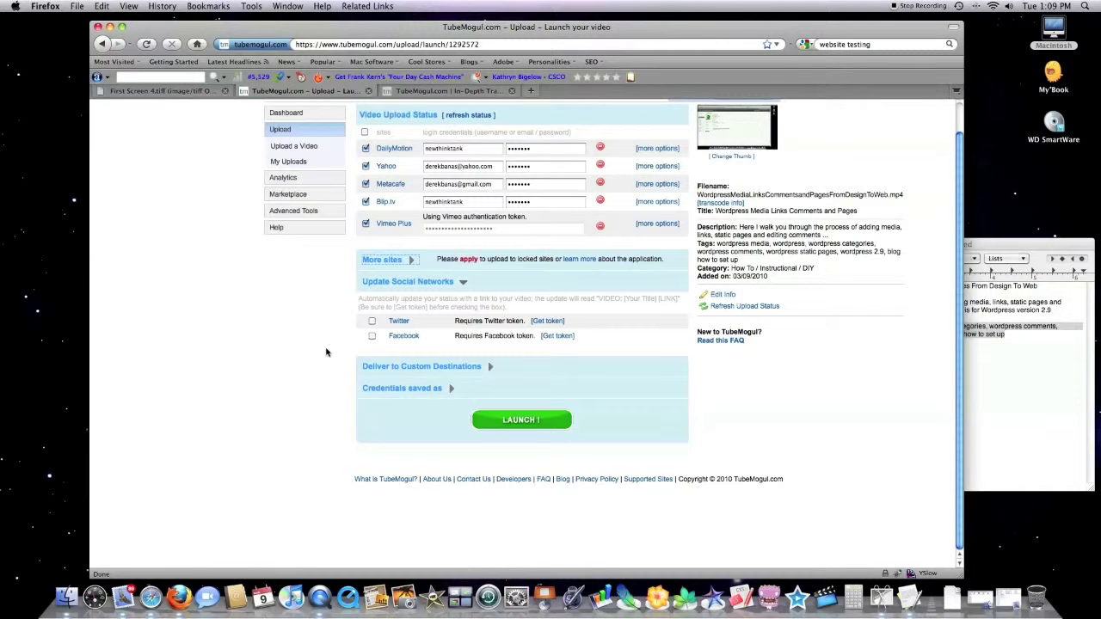
# Step: Launch the video to the selected sites DailyMotion, Yahoo, Metacafe, Blip.tv and Vimeo Plus
pyautogui.click(520, 419)
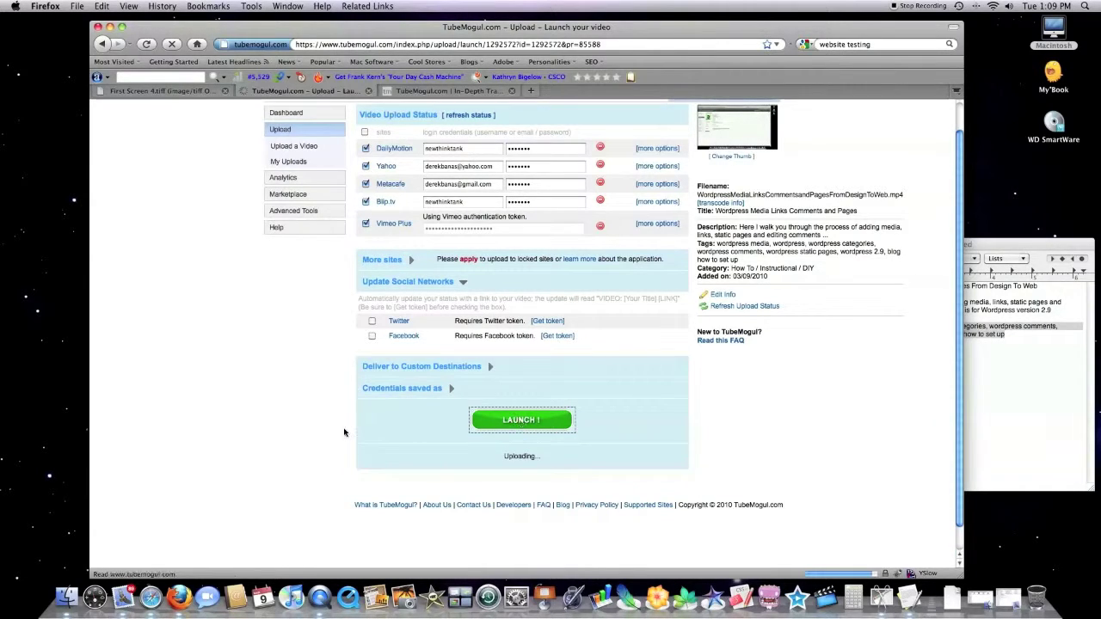